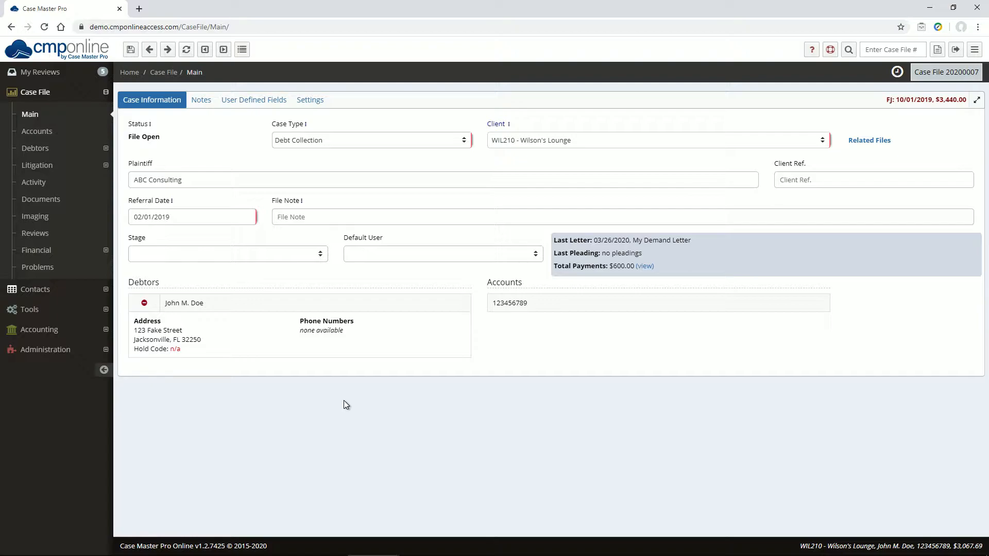
# Go to Accounting > Remittance and read through the page's help panel.
pyautogui.click(48, 329)
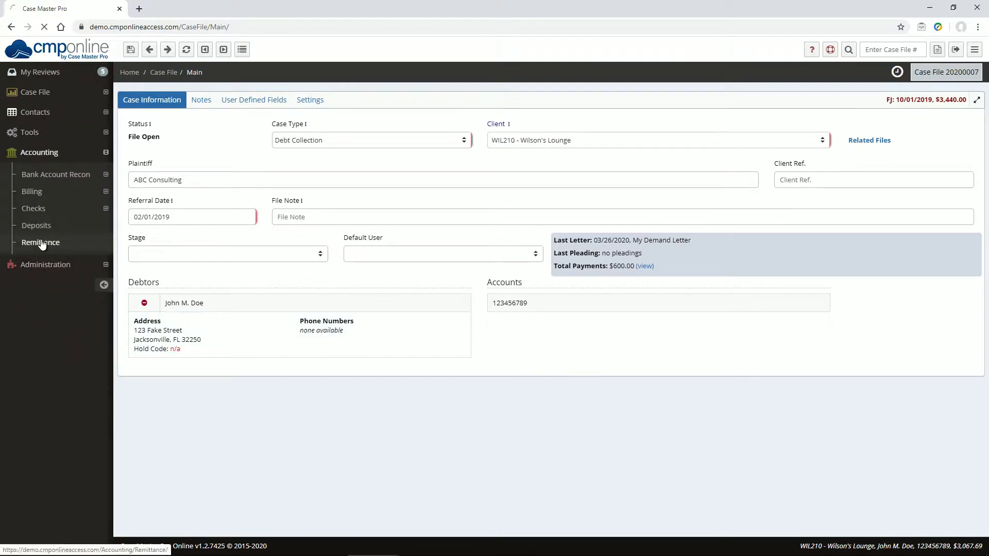
pyautogui.click(41, 242)
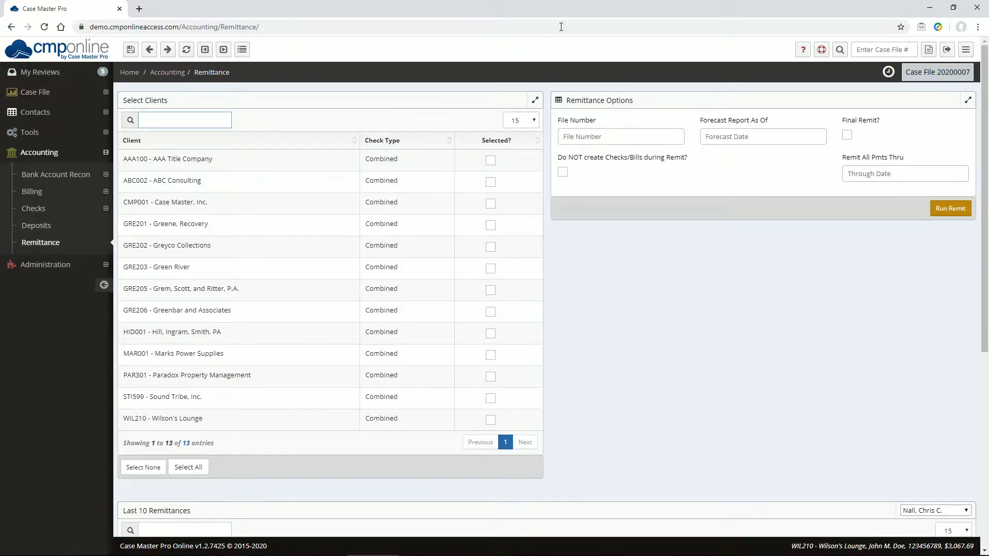
pyautogui.click(802, 48)
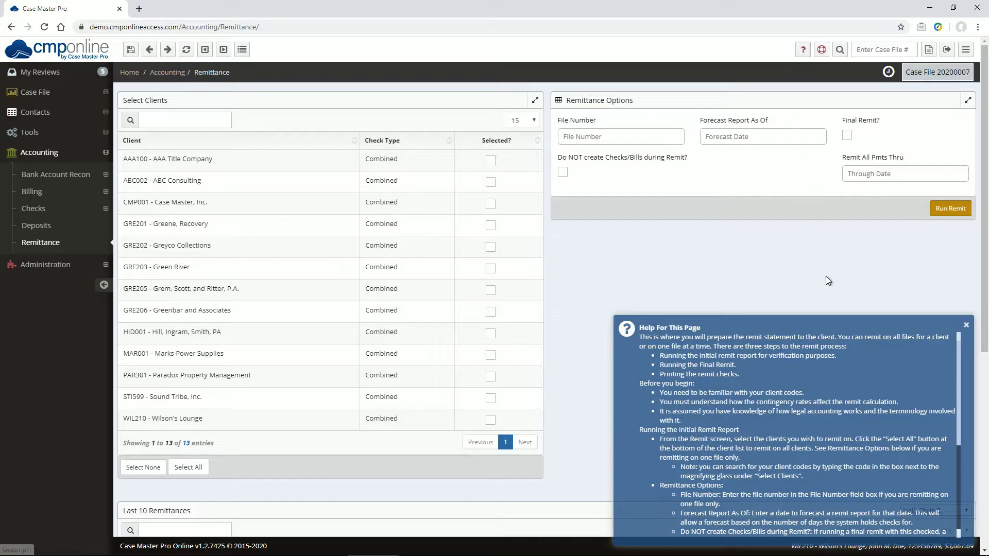
pyautogui.scroll(-3, 948, 372)
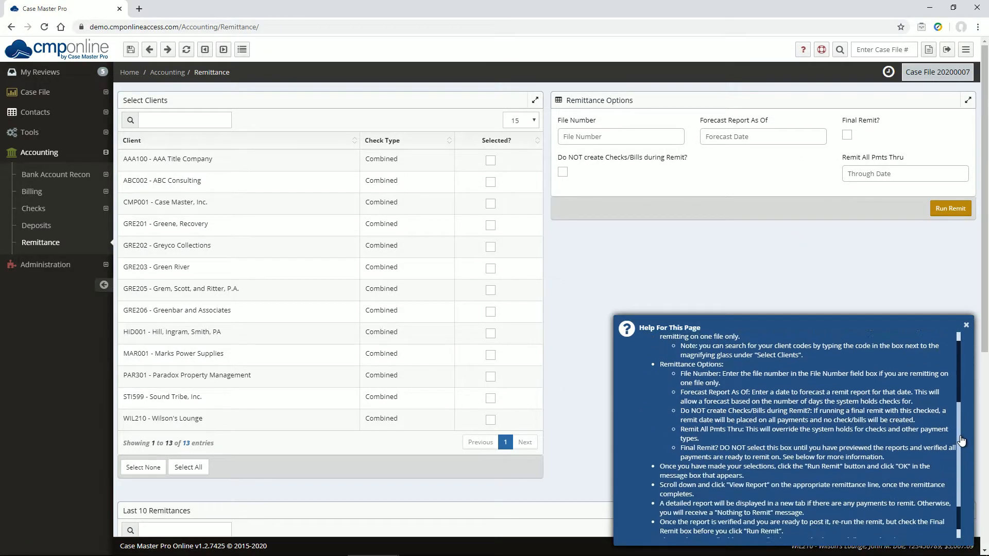
pyautogui.click(966, 326)
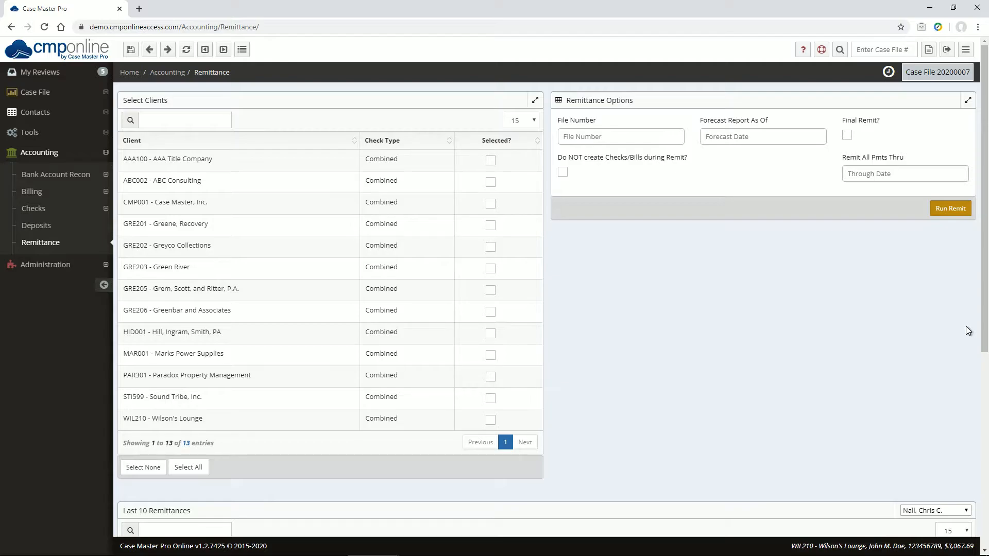
# Try ticking Wilson's Lounge, Select All, and searching the client list for 'wil'.
pyautogui.click(490, 421)
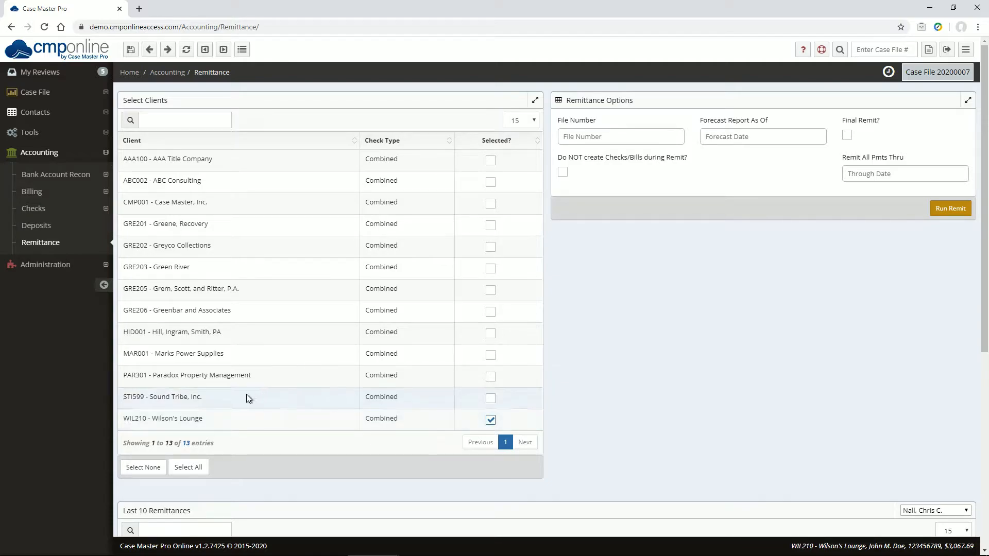
pyautogui.click(188, 468)
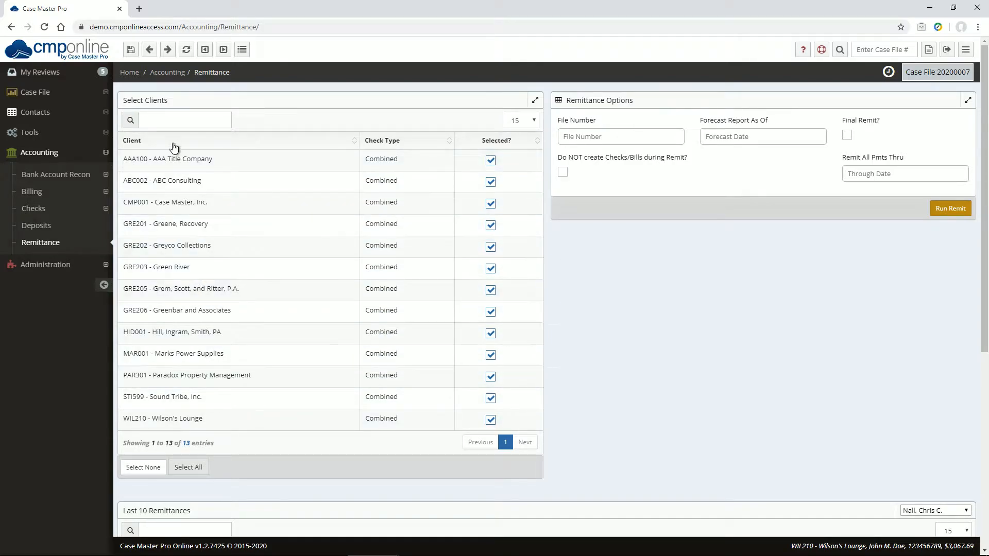
pyautogui.click(168, 121)
pyautogui.write('wil')
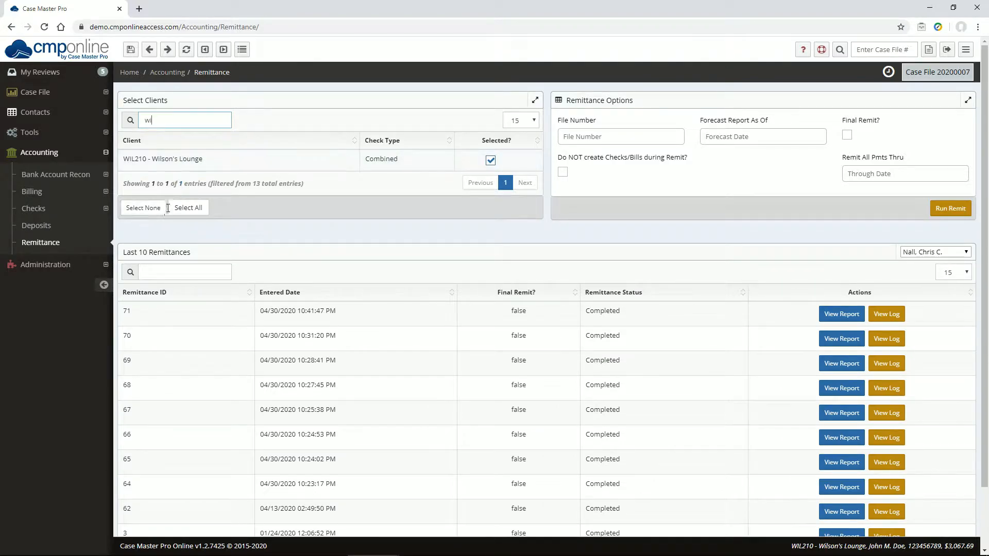
pyautogui.press('BackSpace')
pyautogui.press('BackSpace')
pyautogui.press('BackSpace')
# Clear every selection and leave only WIL210 - Wilson's Lounge ticked for remittance.
pyautogui.click(137, 468)
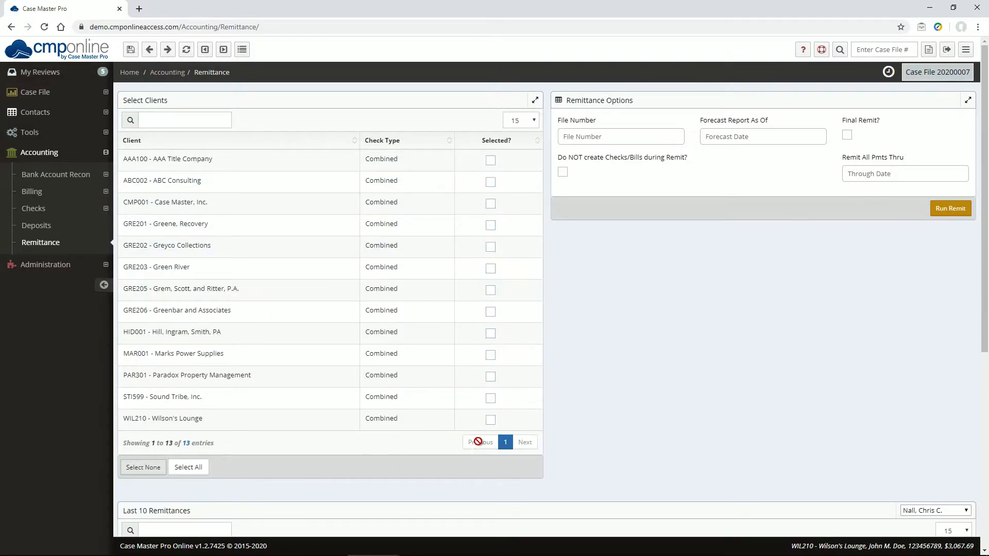
pyautogui.click(491, 421)
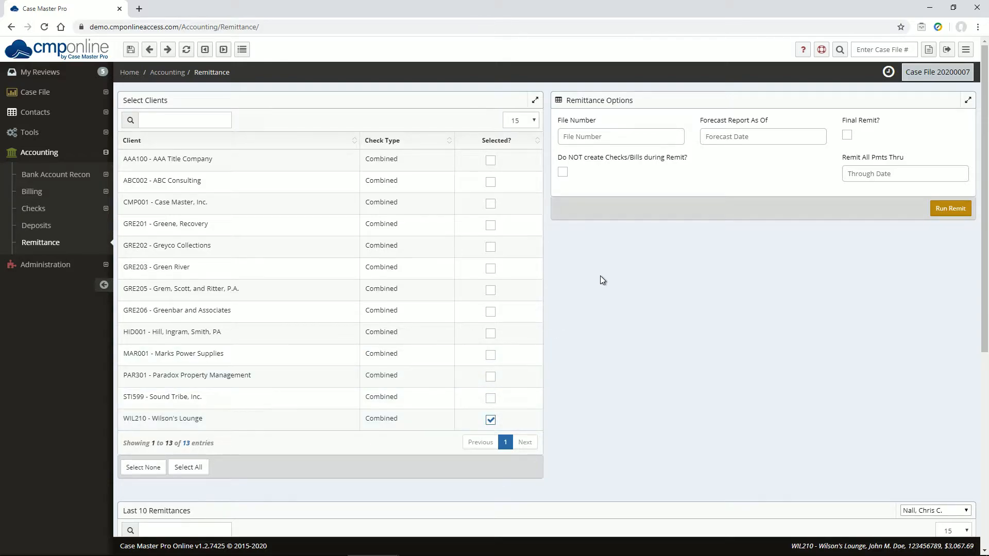
pyautogui.click(593, 137)
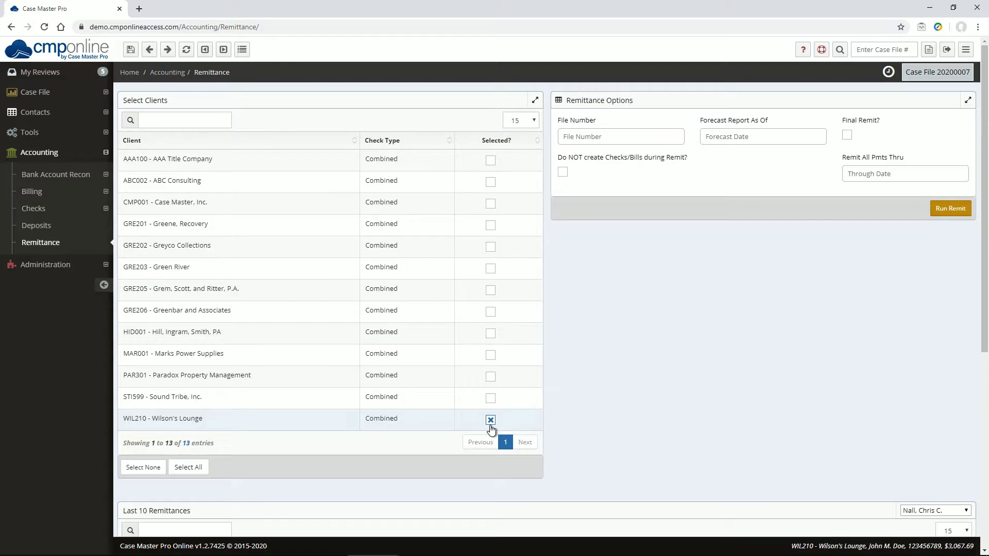
pyautogui.click(490, 419)
pyautogui.click(733, 137)
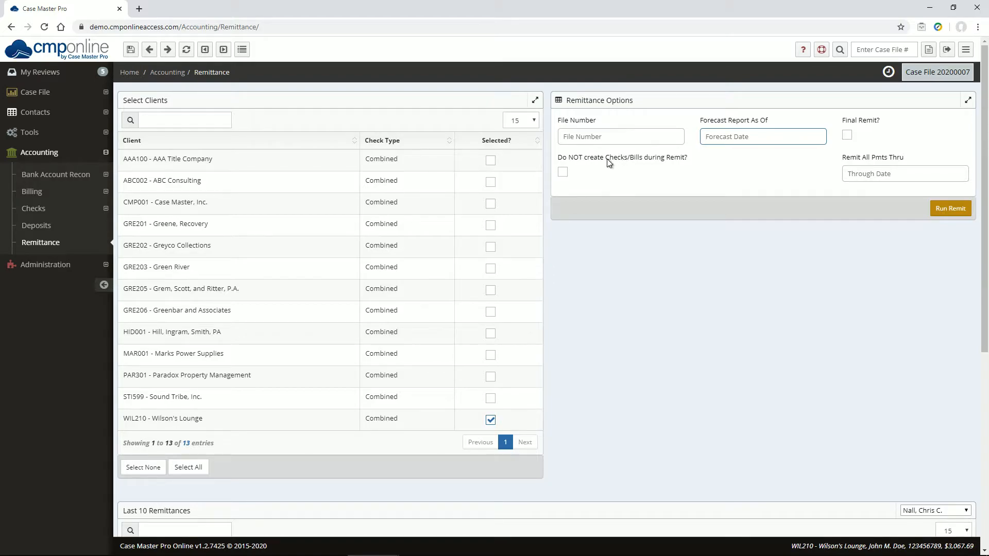
pyautogui.moveTo(584, 158)
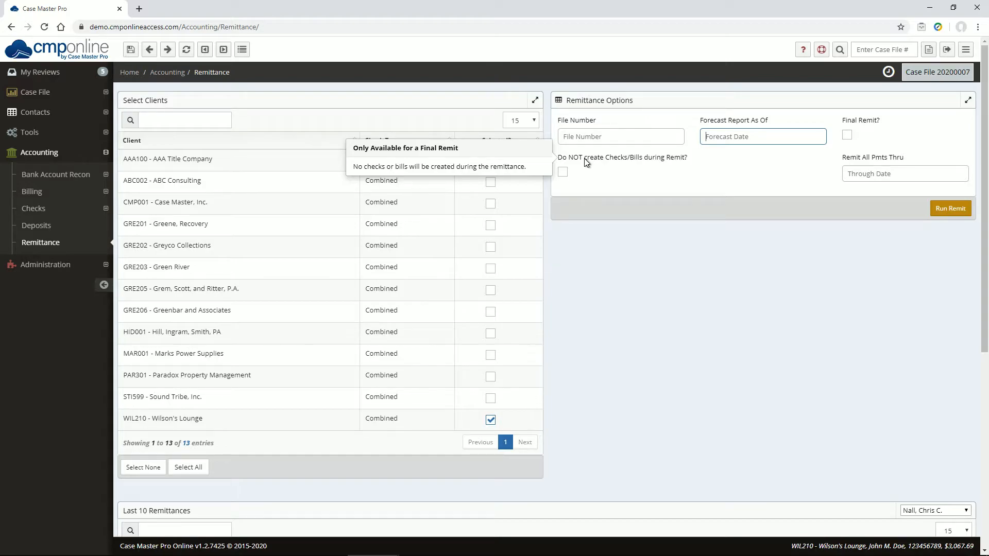
pyautogui.moveTo(850, 168)
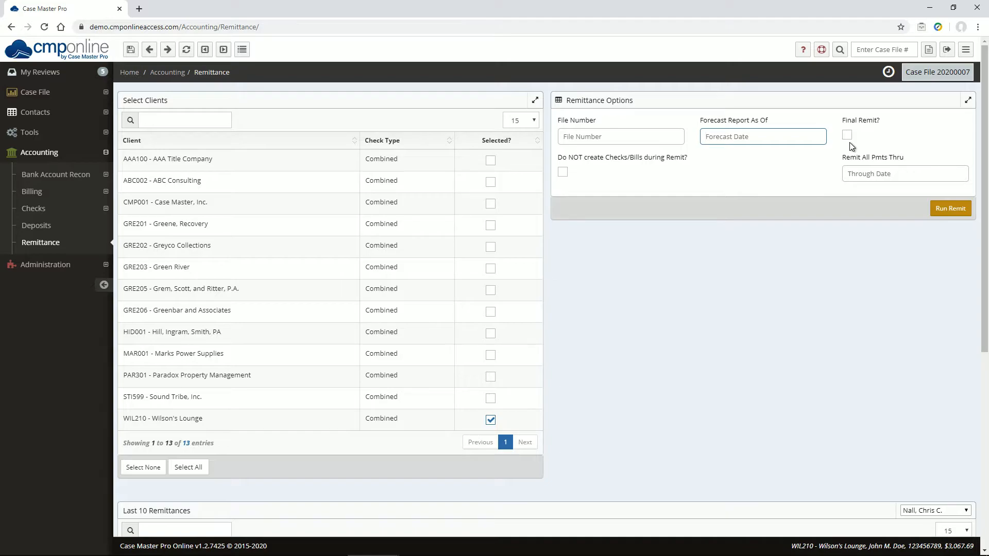
# Run a non-final remittance for Wilson's Lounge and confirm remittance 72 shows Completed.
pyautogui.click(952, 205)
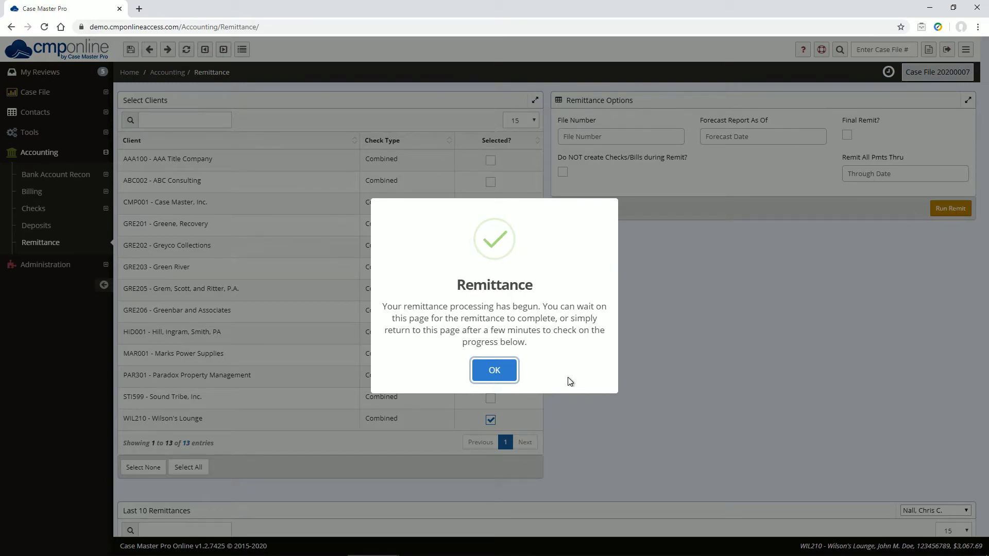
pyautogui.click(500, 371)
pyautogui.scroll(-1, 611, 387)
pyautogui.scroll(-2, 611, 386)
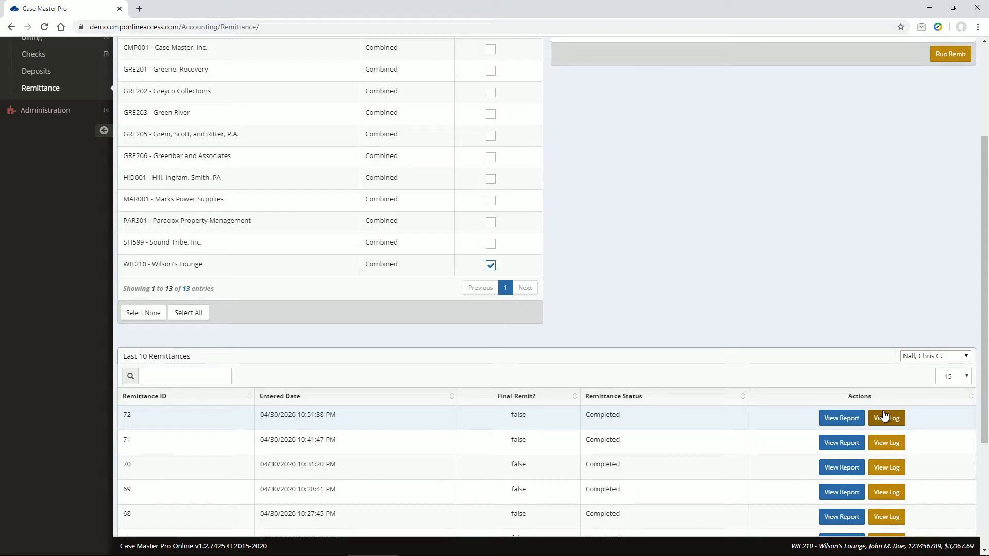
pyautogui.click(835, 421)
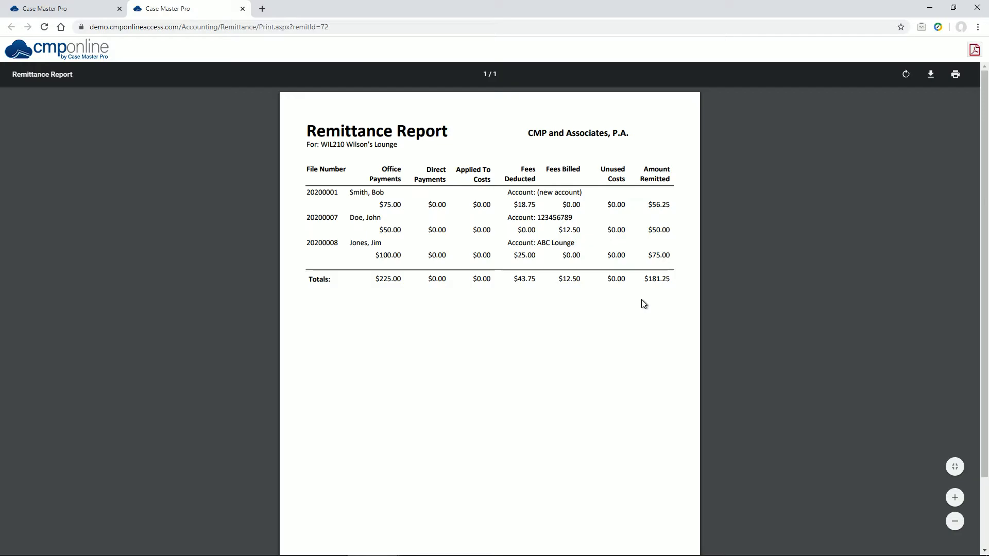
pyautogui.click(243, 10)
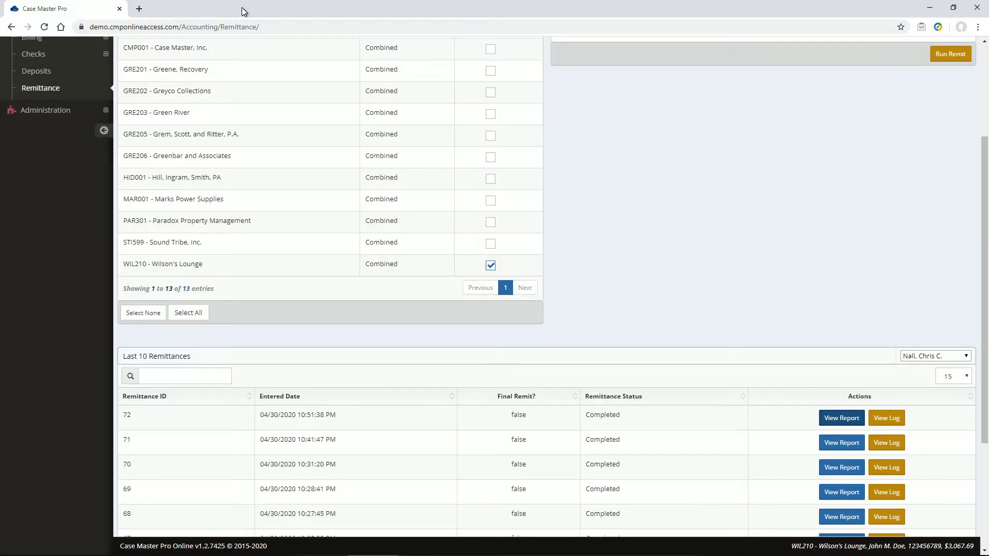
# Run a Final Remit for Wilson's Lounge so remittance 73 shows final and Completed.
pyautogui.scroll(3, 746, 181)
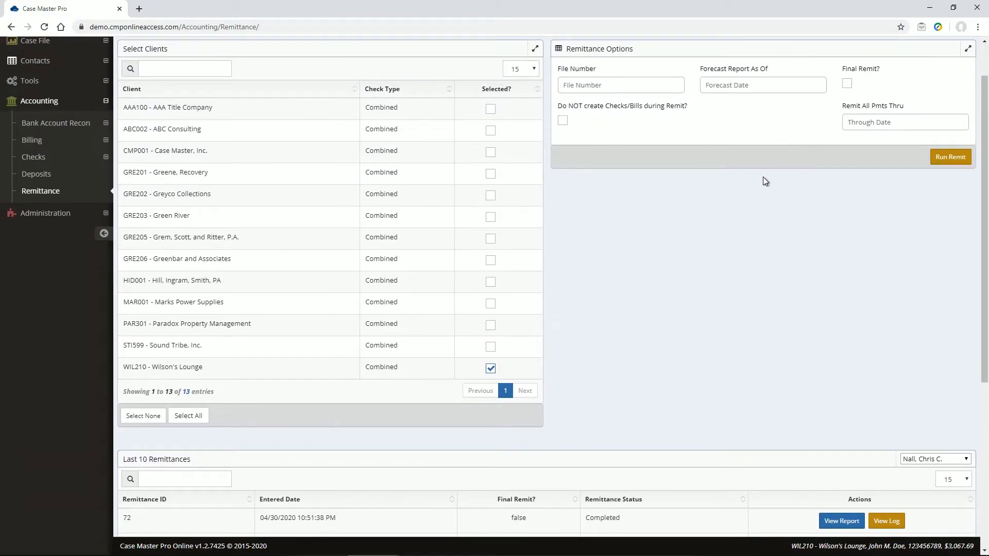
pyautogui.click(847, 83)
pyautogui.click(947, 157)
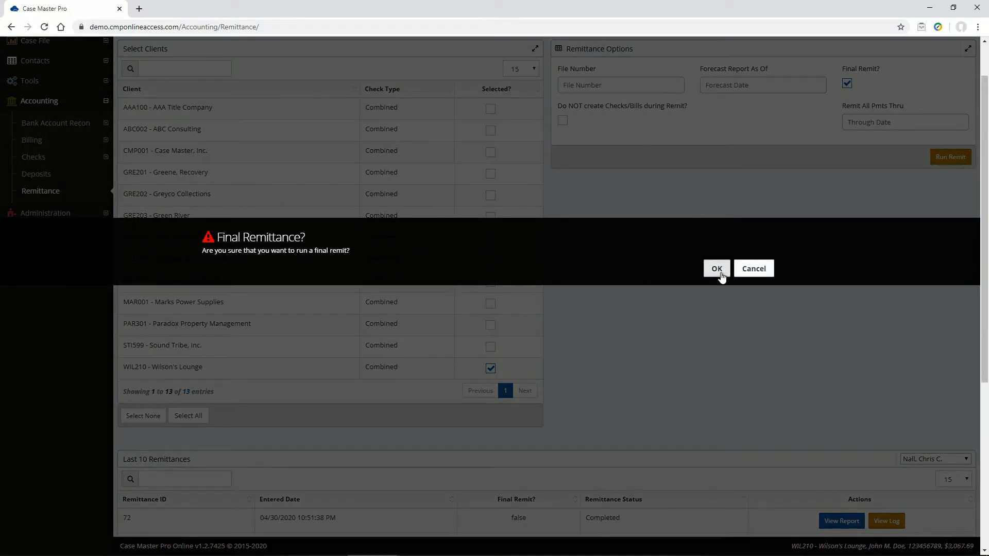
pyautogui.click(721, 274)
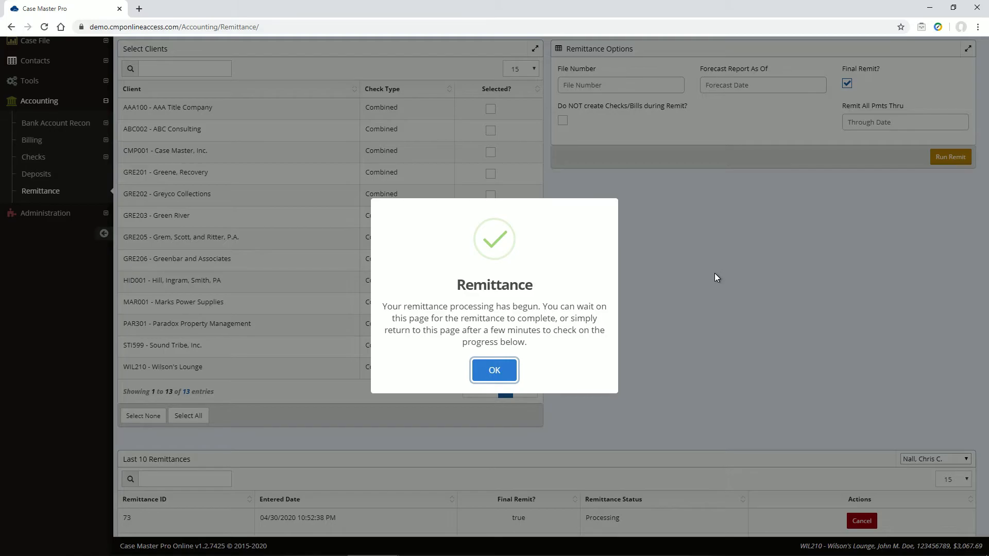
pyautogui.click(495, 371)
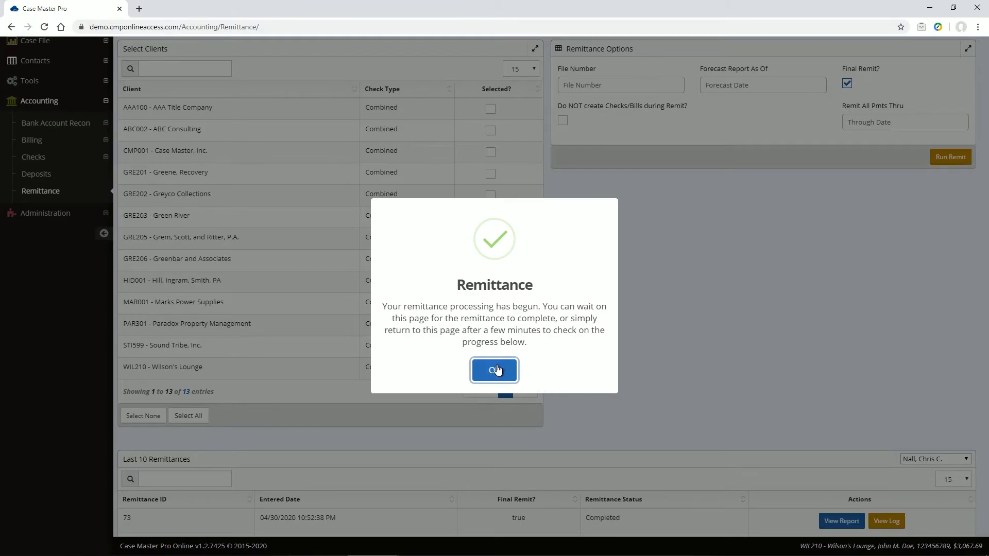
pyautogui.scroll(-1, 737, 346)
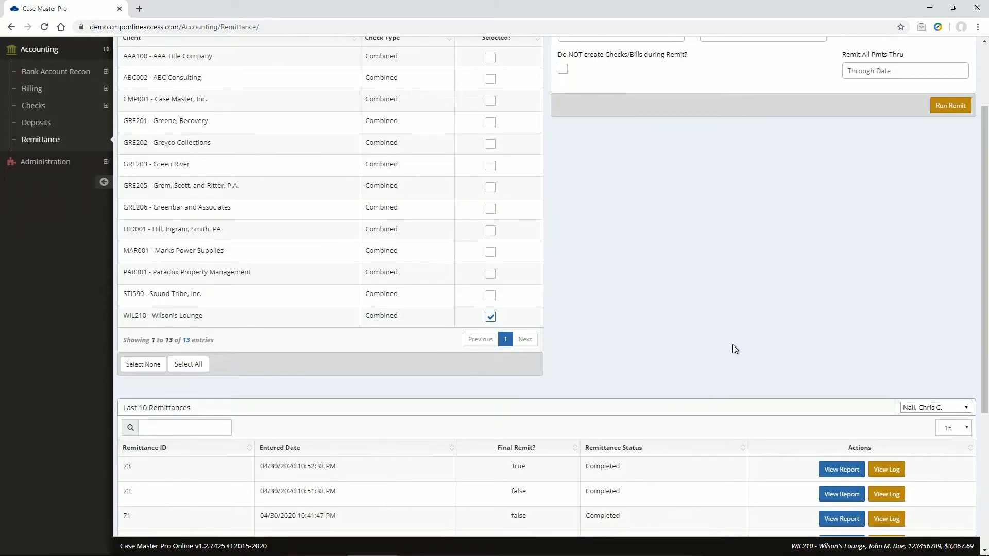
pyautogui.scroll(-1, 730, 343)
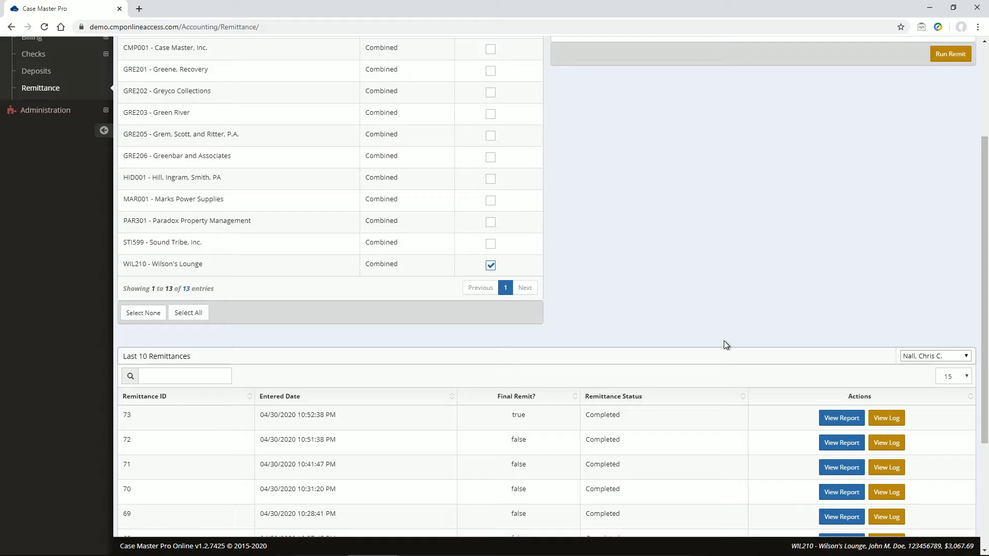
pyautogui.click(834, 417)
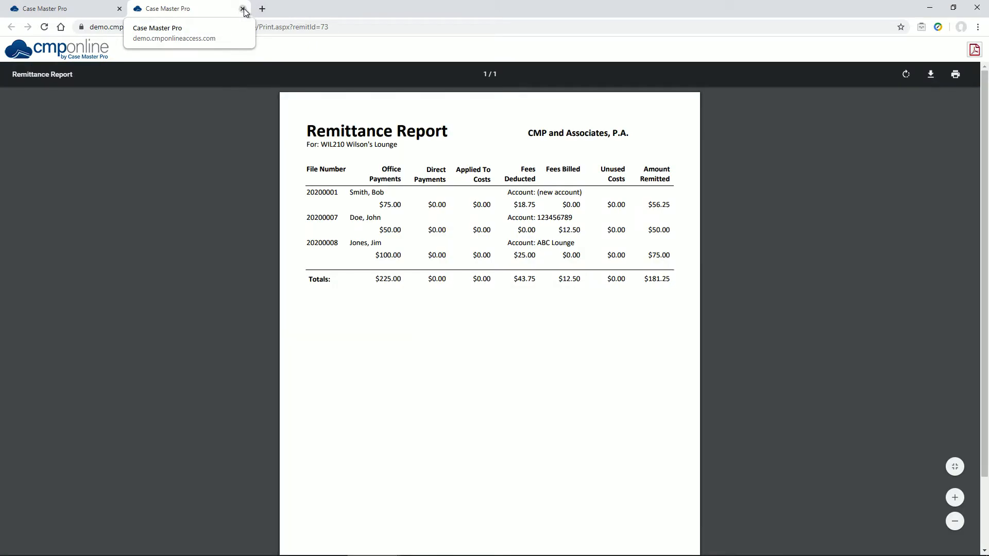
pyautogui.click(242, 9)
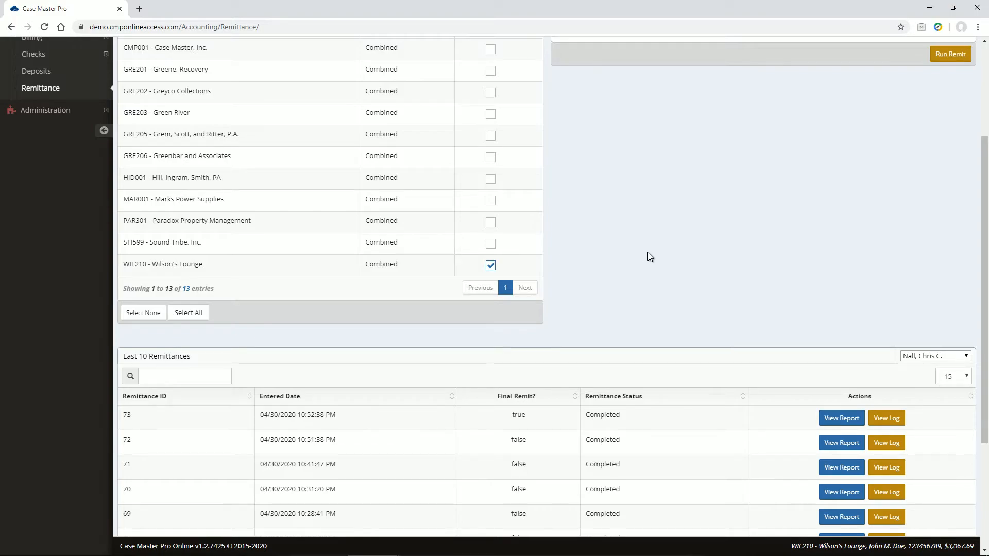
pyautogui.scroll(3, 644, 252)
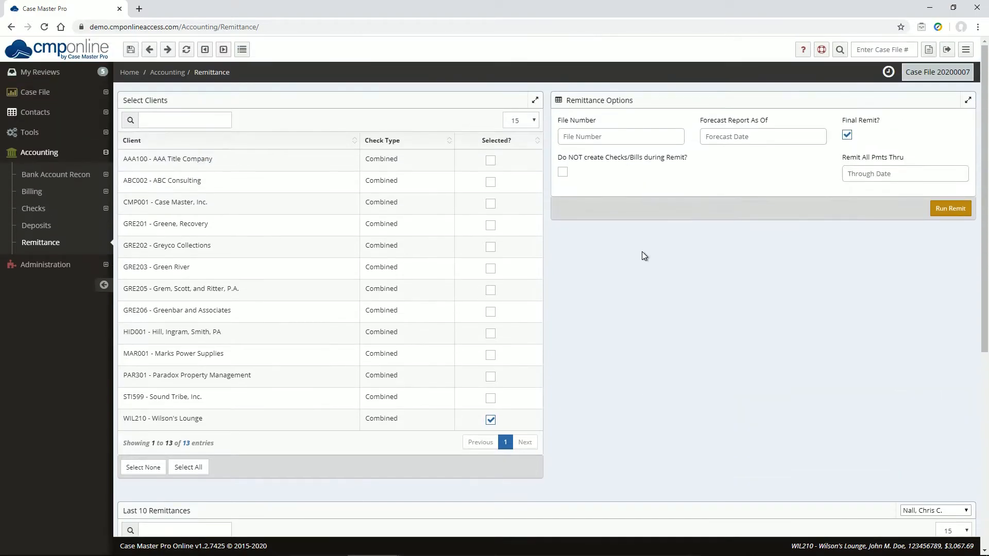
pyautogui.click(186, 50)
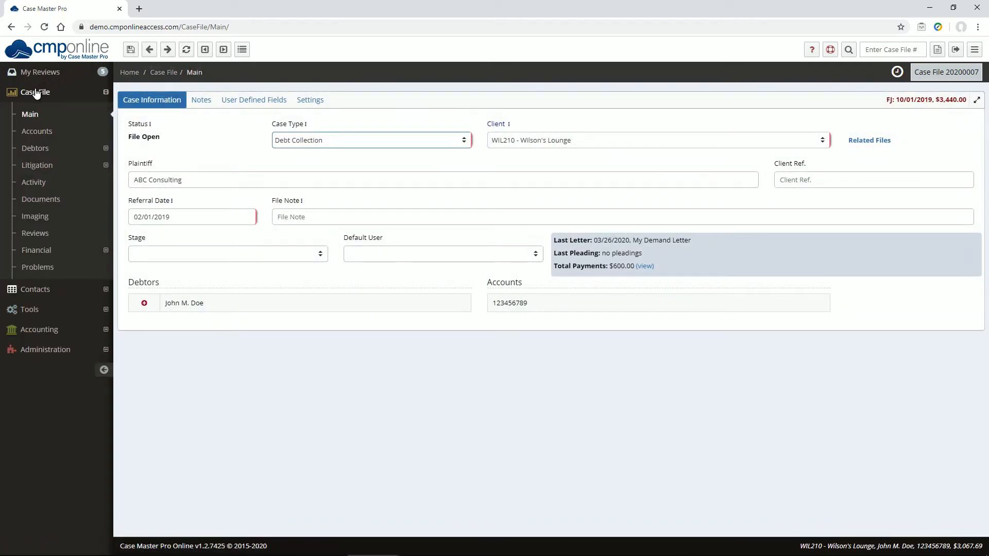
# Look through case 20200007's Checks, unbilled Billing, and 7 Transactions with remitted dates.
pyautogui.click(36, 253)
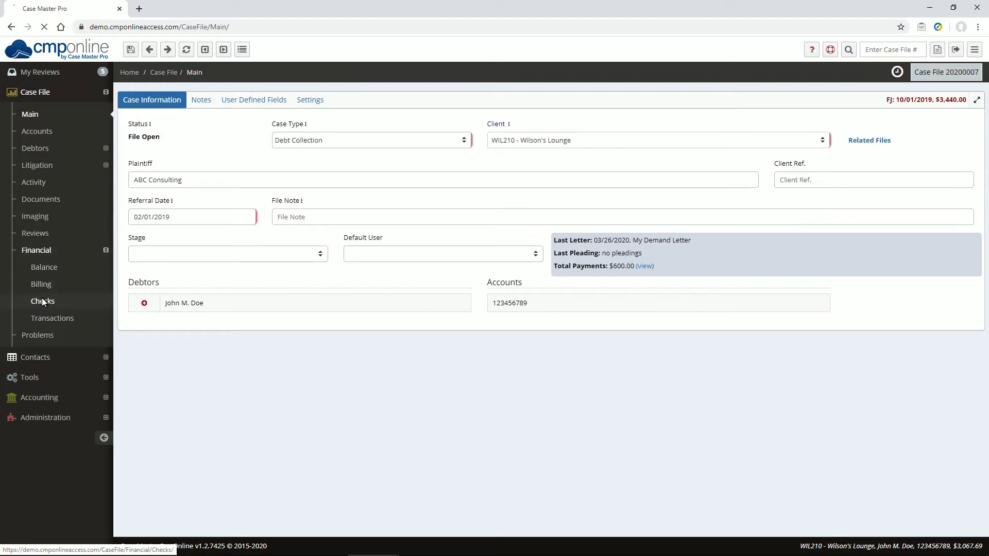
pyautogui.click(42, 302)
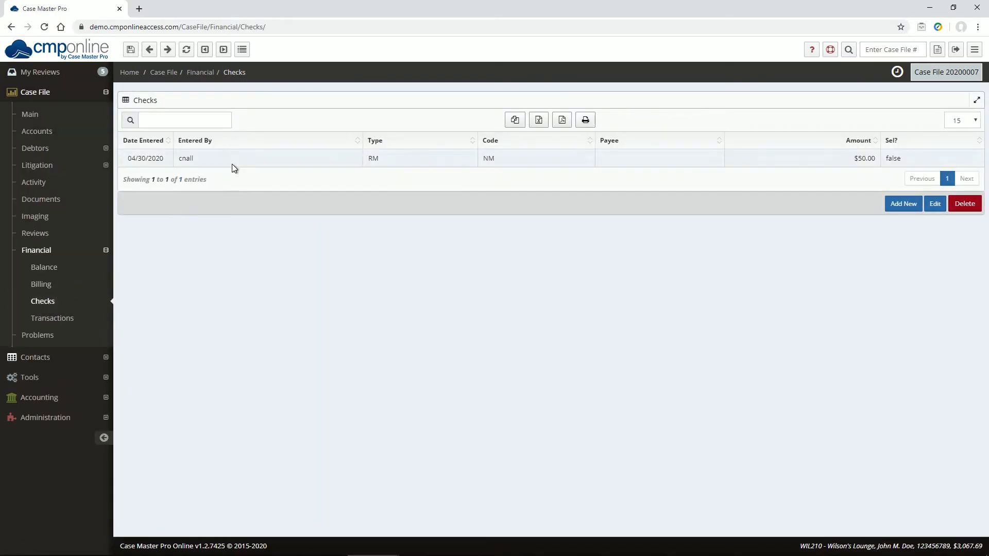
pyautogui.click(42, 287)
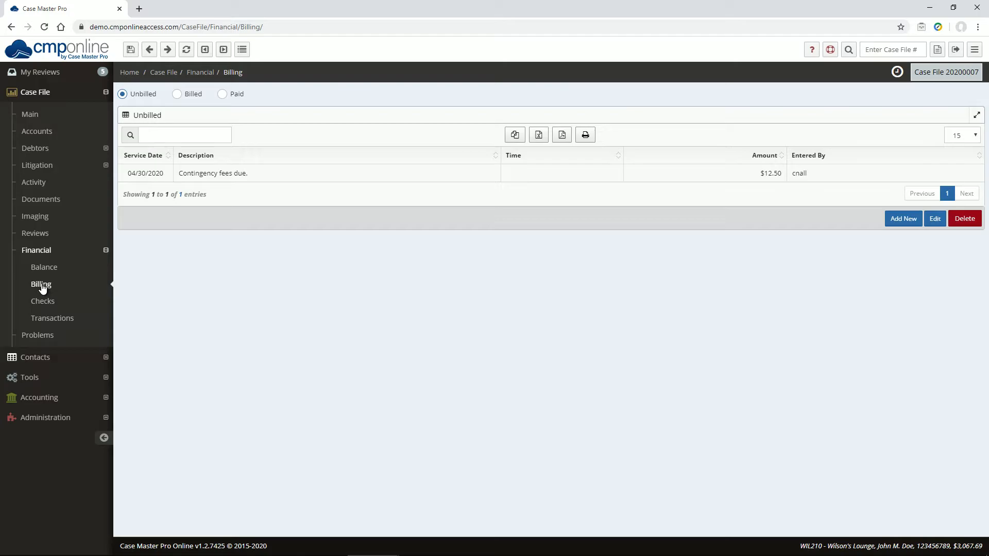
pyautogui.click(42, 318)
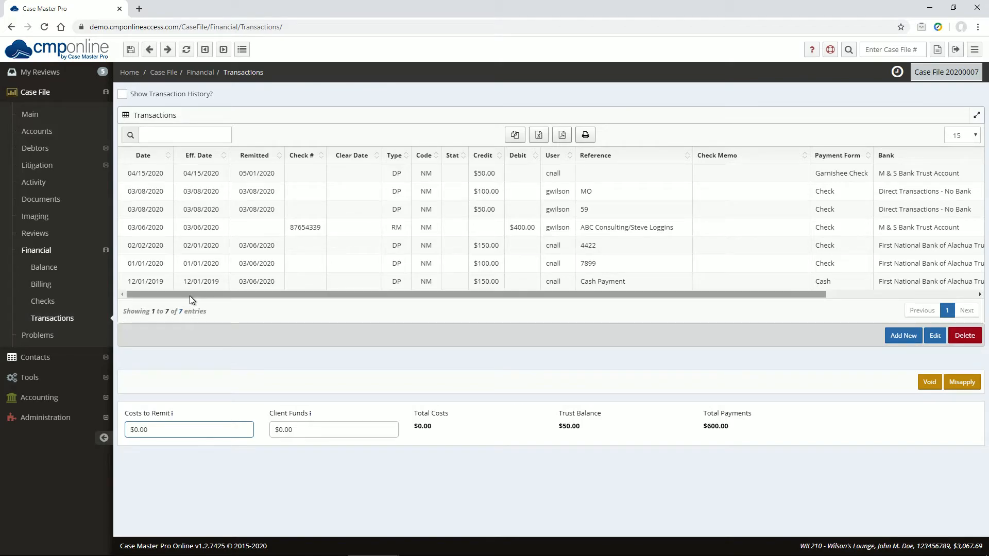
pyautogui.moveTo(190, 296); pyautogui.dragTo(201, 294)
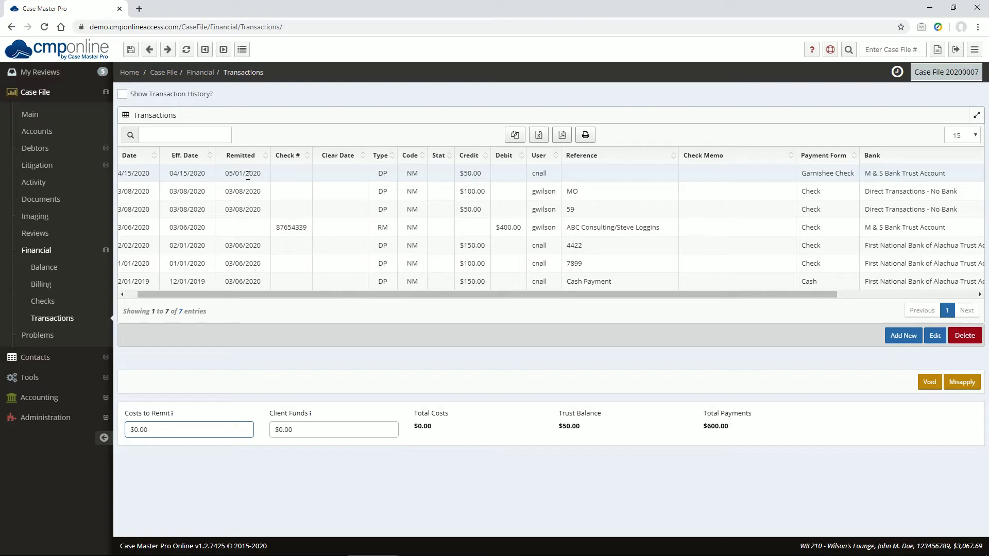
pyautogui.moveTo(355, 293); pyautogui.dragTo(521, 291)
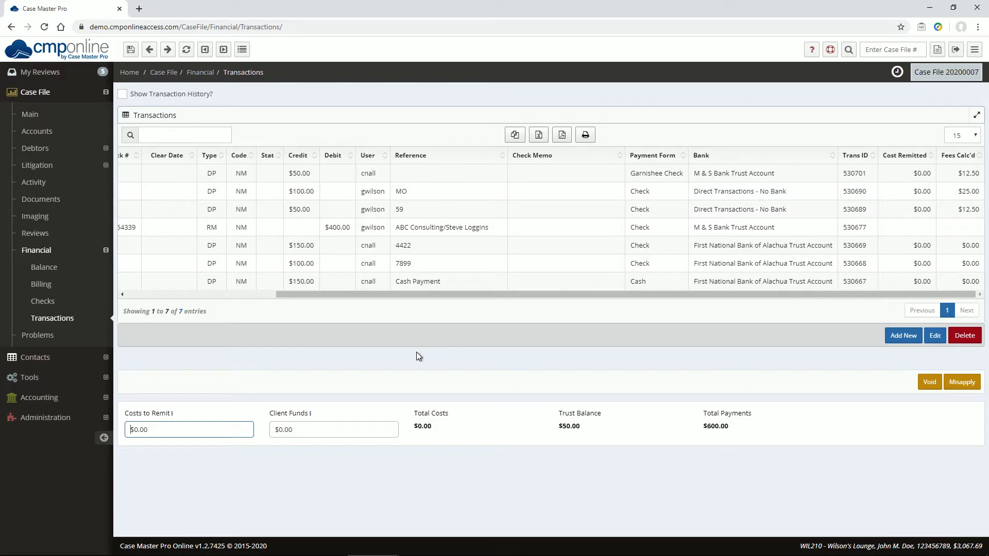
pyautogui.click(219, 295)
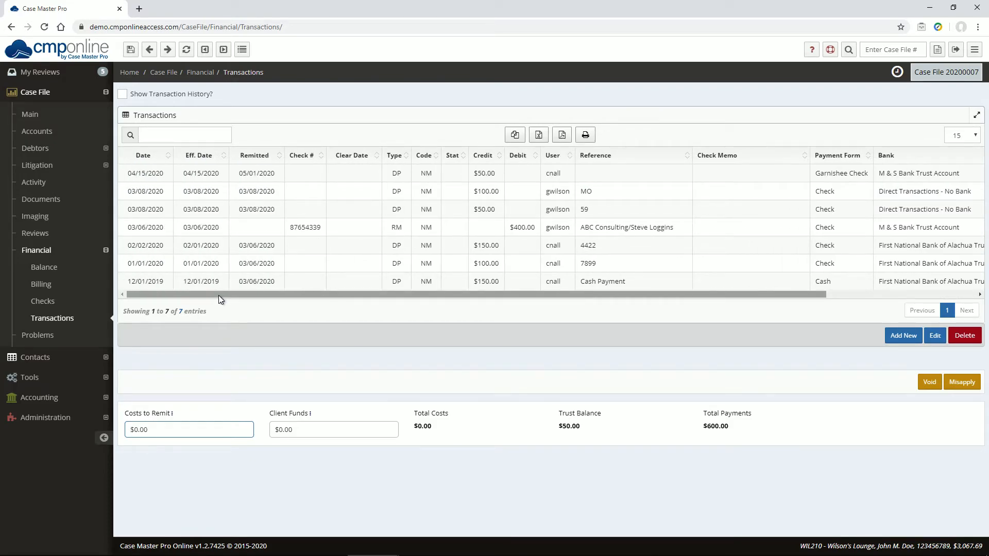
# Open Accounting > Checks > Print Checks and list the 19 M & S Bank Trust Account checks.
pyautogui.click(39, 397)
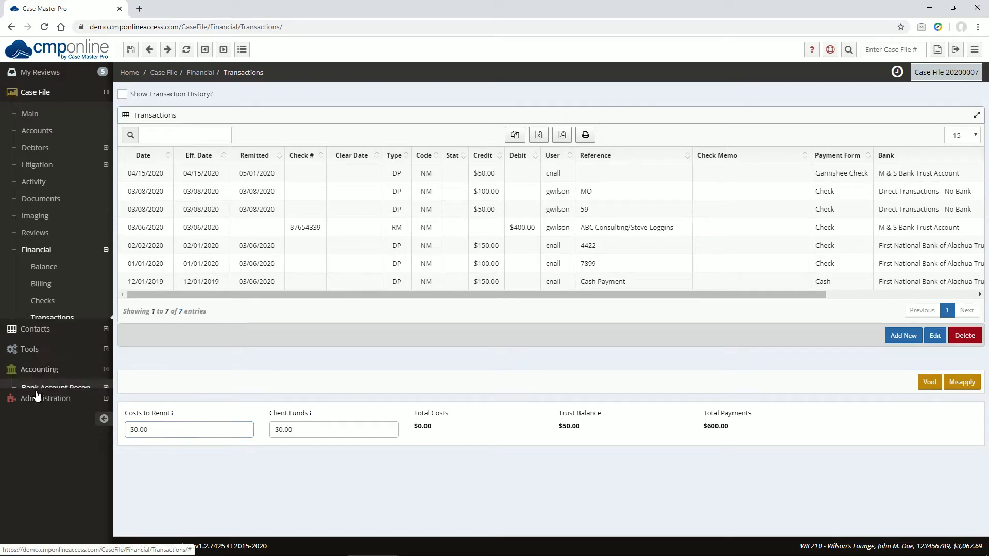
pyautogui.click(41, 210)
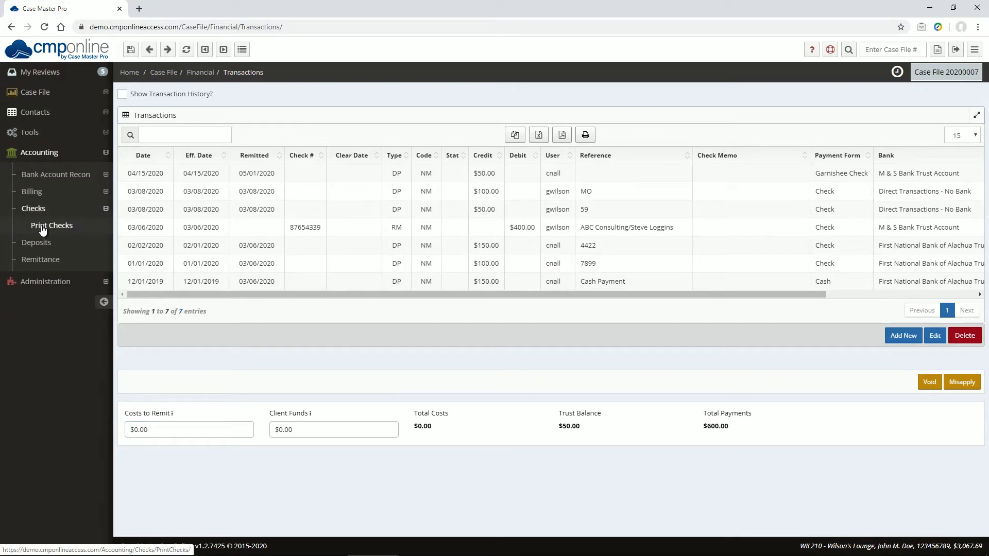
pyautogui.click(43, 228)
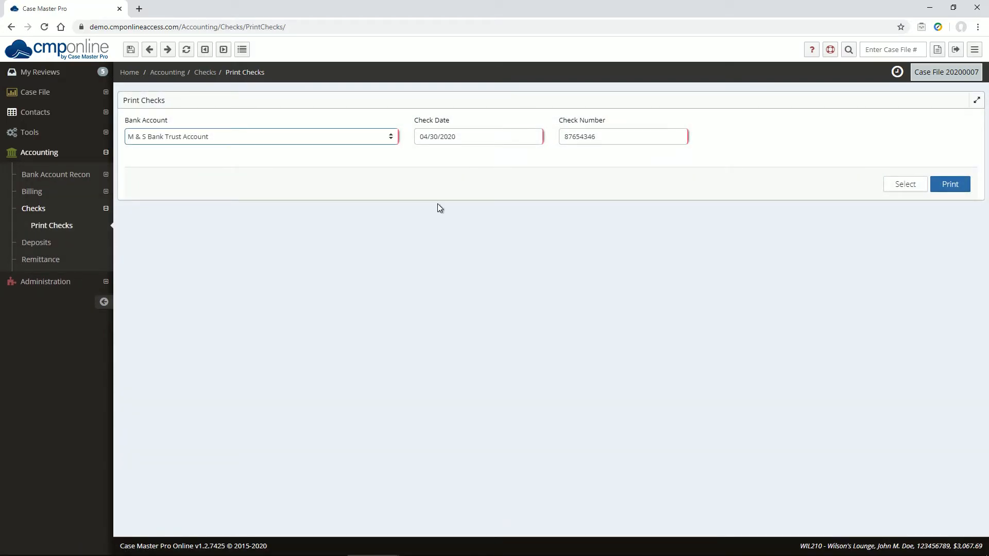
pyautogui.click(811, 49)
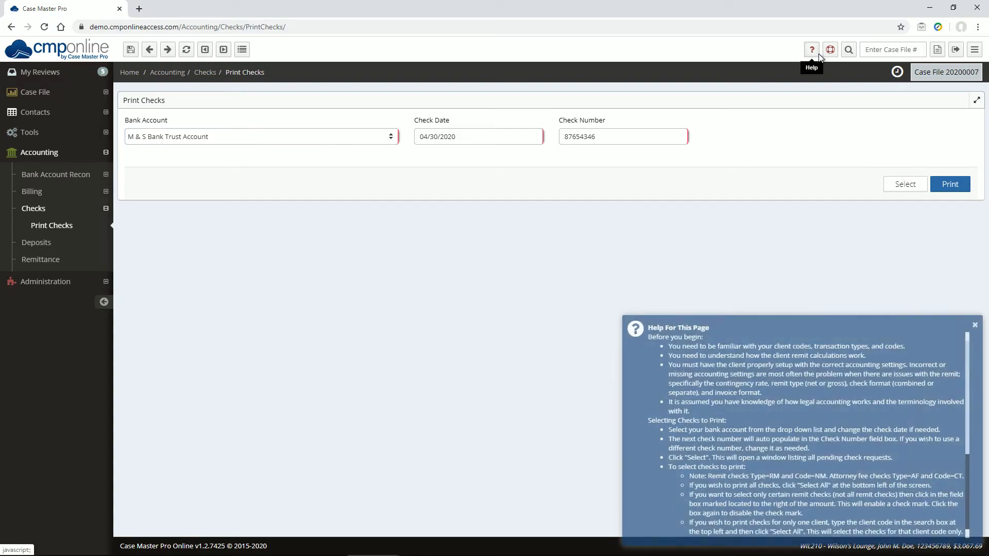
pyautogui.click(974, 326)
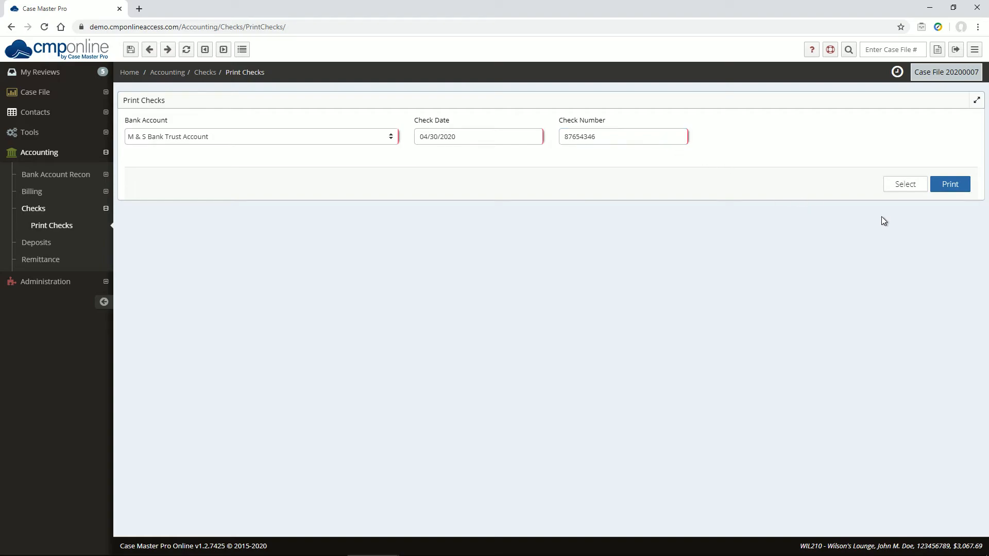
pyautogui.click(900, 186)
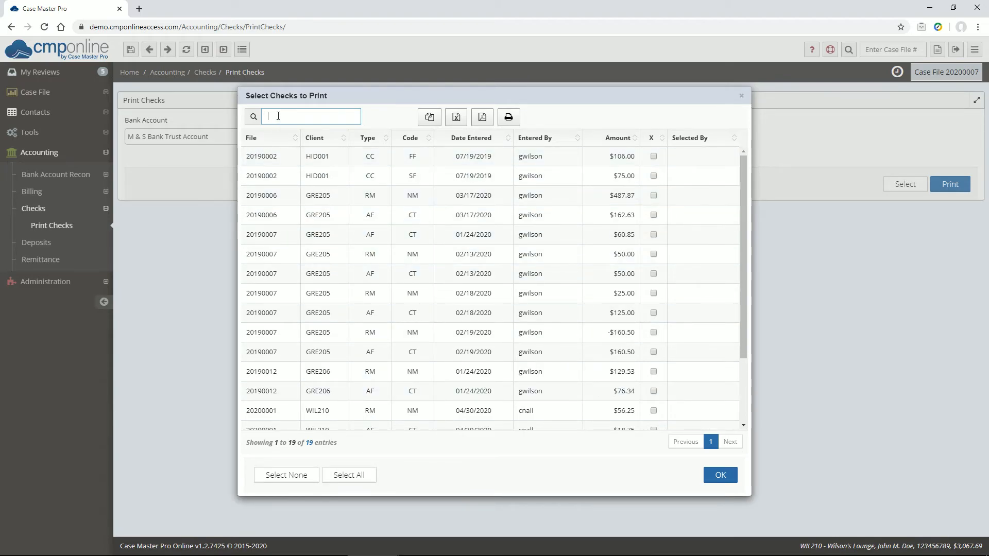
# Filter by 'rm wil210' and select the three checks ($56.25, $50.00, $75.00) for printing.
pyautogui.write('rm')
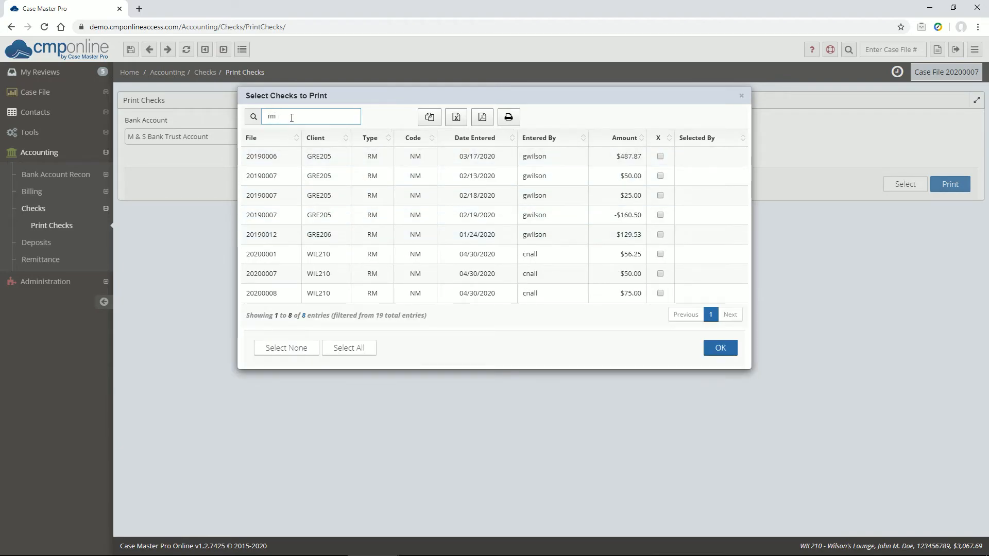
pyautogui.write('wil210')
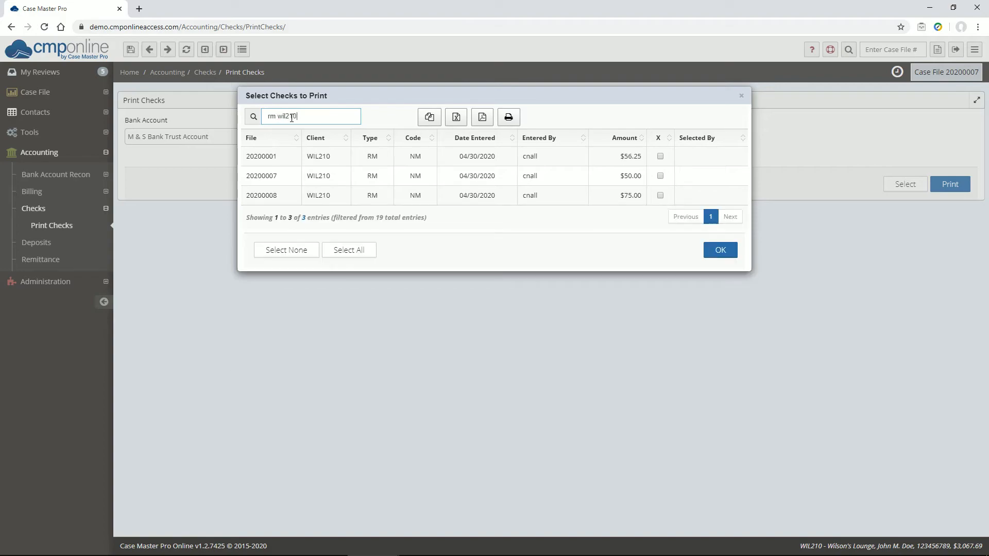
pyautogui.click(349, 256)
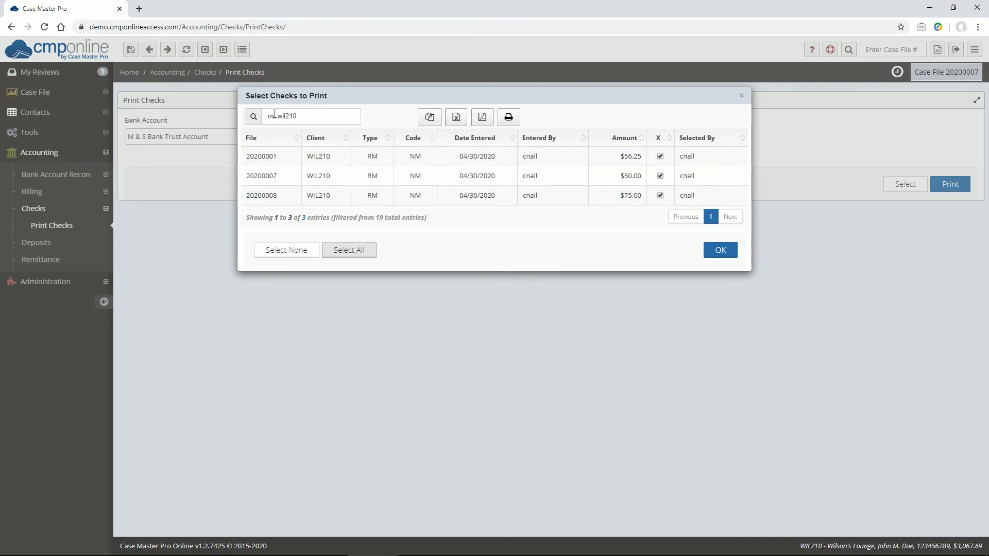
pyautogui.click(309, 120)
pyautogui.click(719, 251)
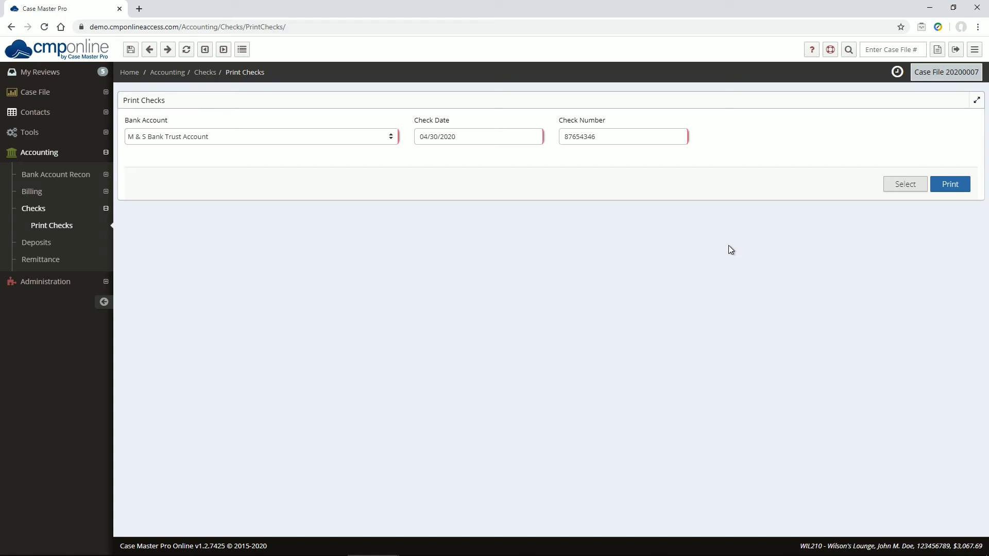
# Print the Combined Check Report and the $181.25 Wilson's Lounge check dated 04/30/2020.
pyautogui.click(941, 186)
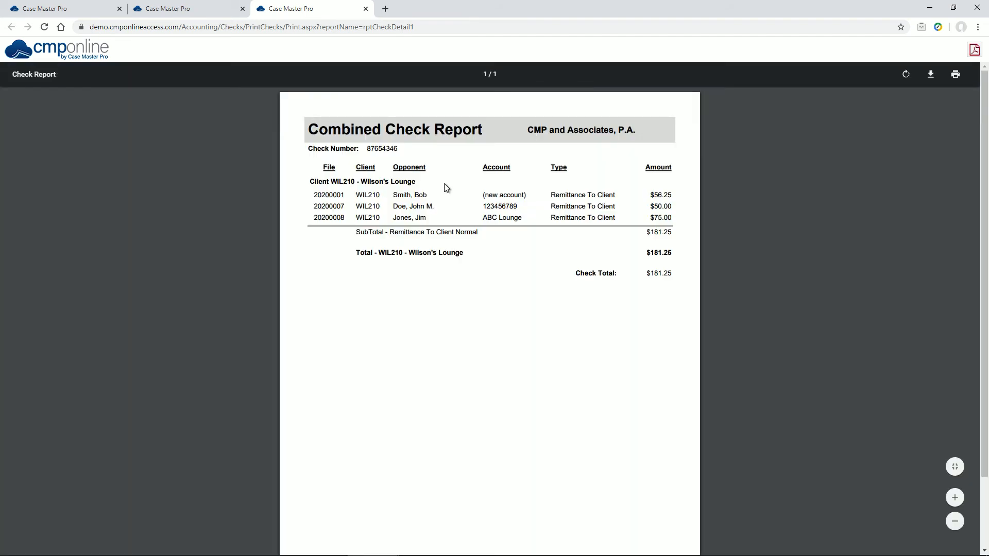
pyautogui.click(182, 12)
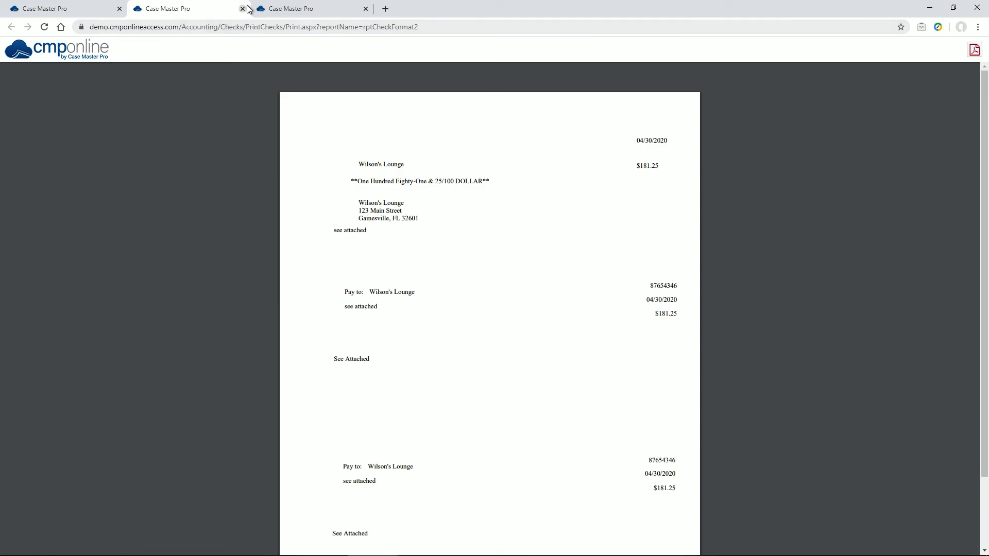
pyautogui.moveTo(840, 110)
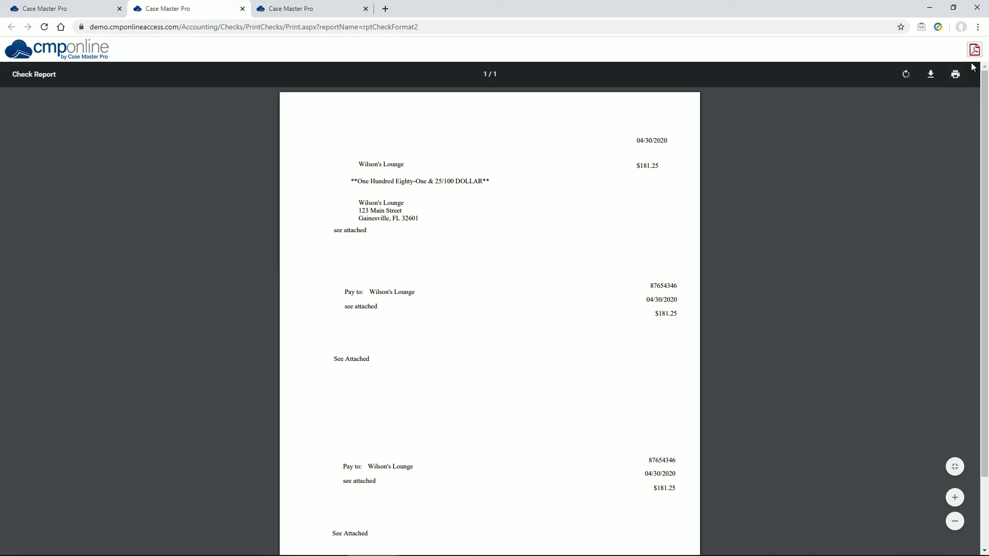
pyautogui.click(65, 7)
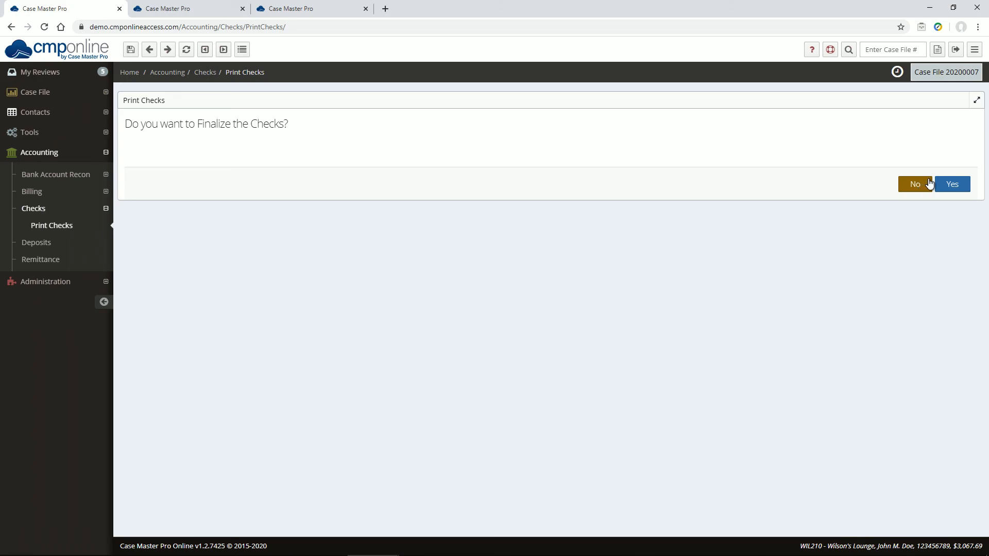
# Finalize the printed WIL210 checks, confirming the 'Are you sure' prompt.
pyautogui.click(957, 185)
pyautogui.click(723, 270)
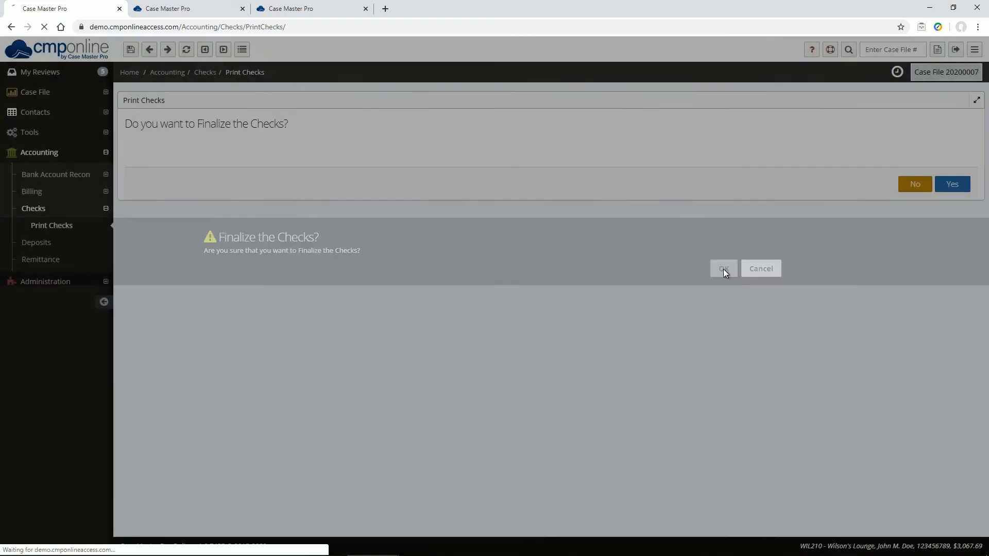